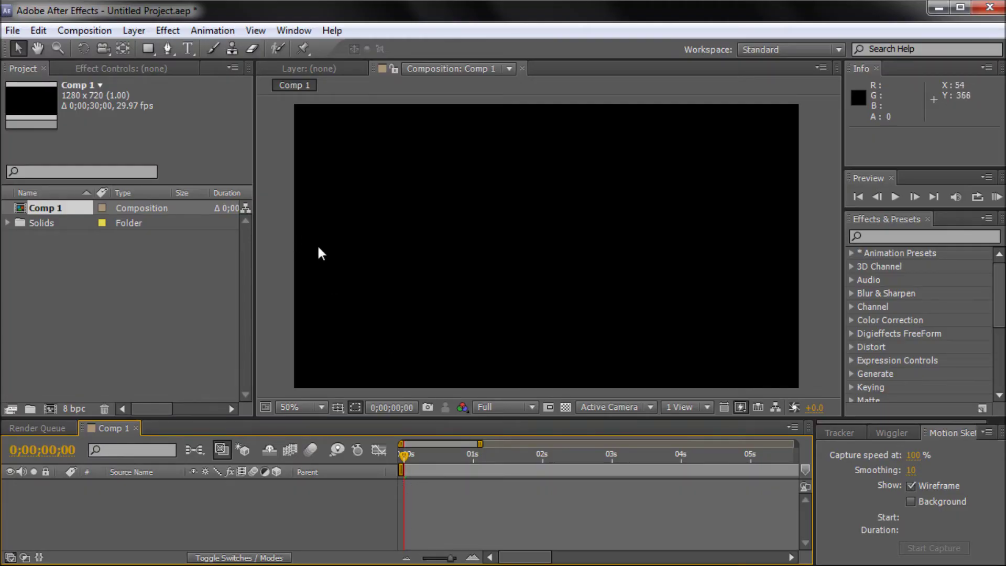
# Add a new comp-size solid, Blue Solid 2, to Comp 1.
pyautogui.click(297, 174)
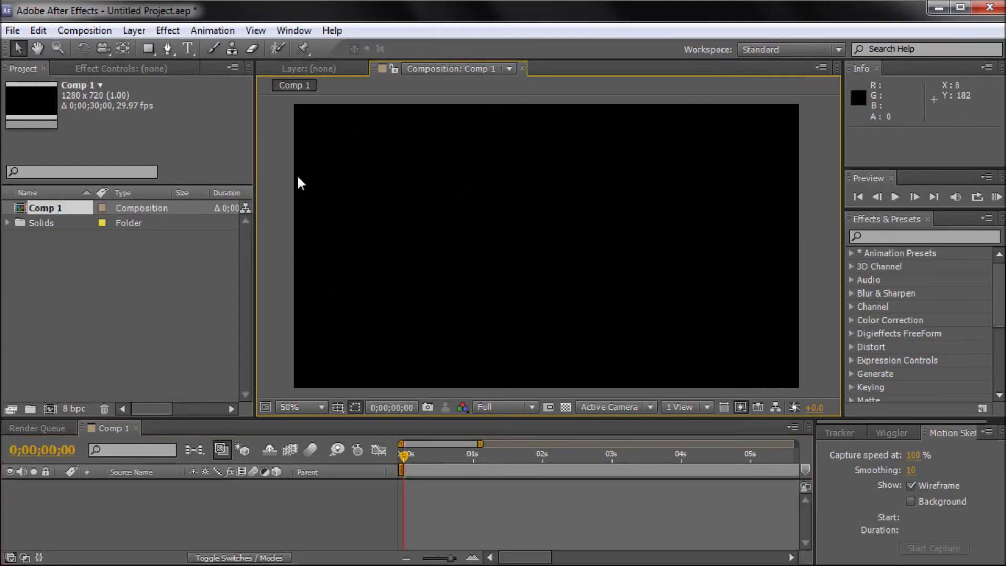
pyautogui.click(127, 33)
pyautogui.moveTo(155, 48)
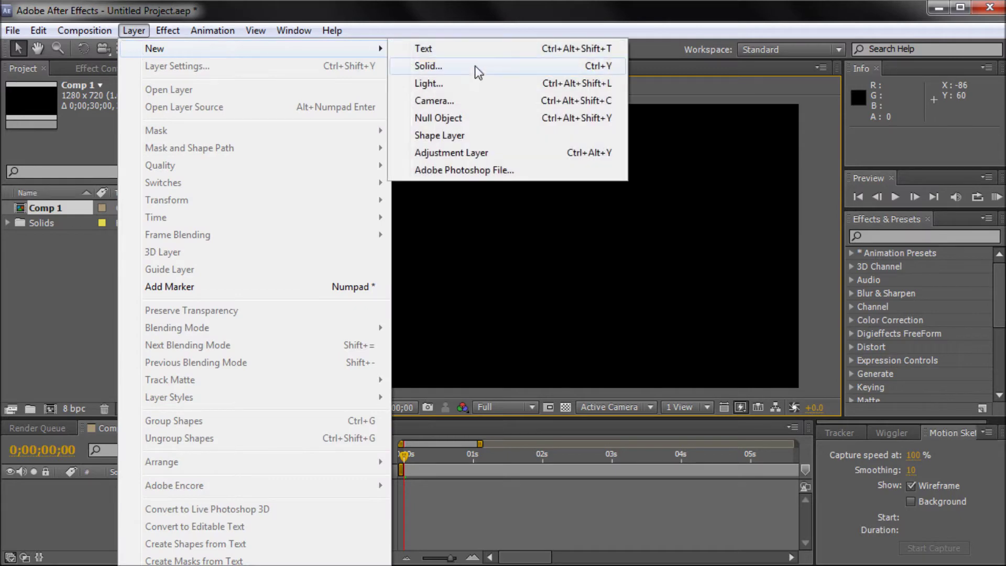
pyautogui.click(471, 67)
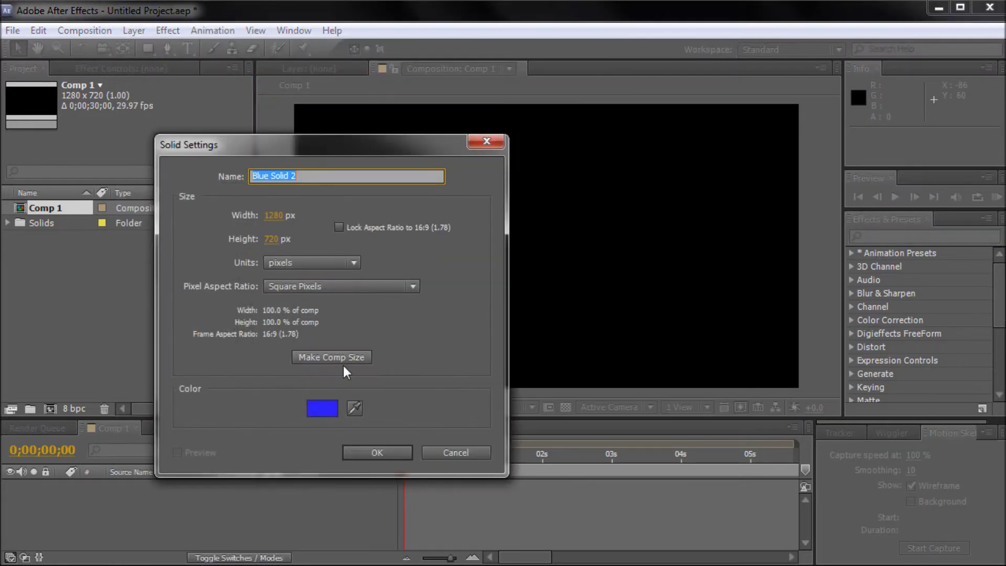
pyautogui.click(378, 452)
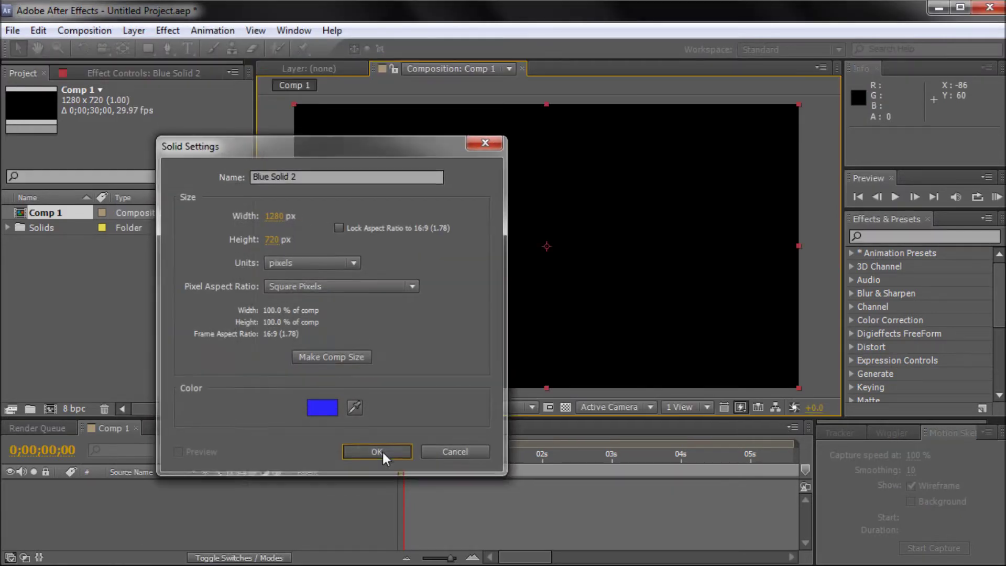
# Scale the blue solid down into a tall narrow rectangle near the lower right.
pyautogui.moveTo(799, 388); pyautogui.dragTo(732, 339)
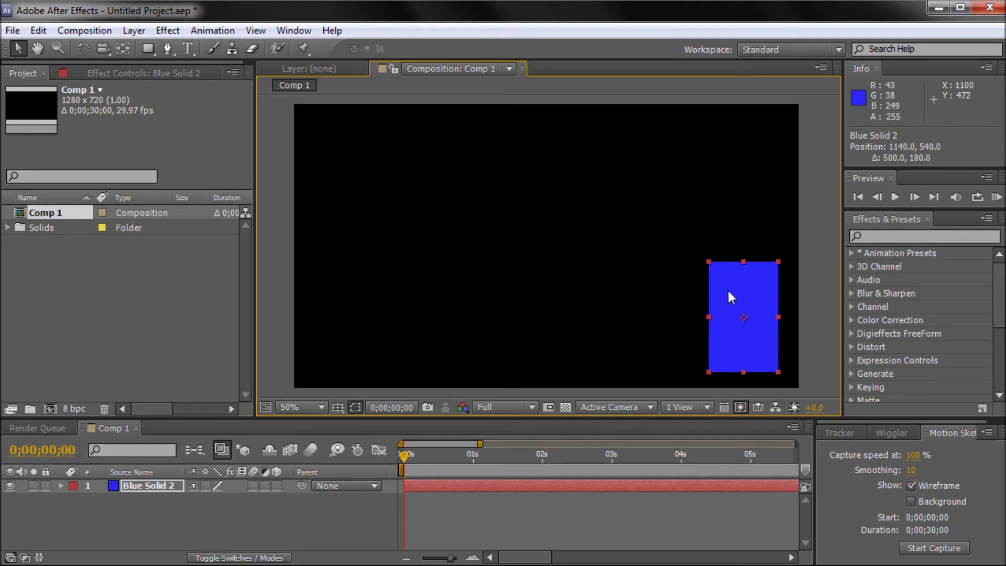
pyautogui.click(809, 231)
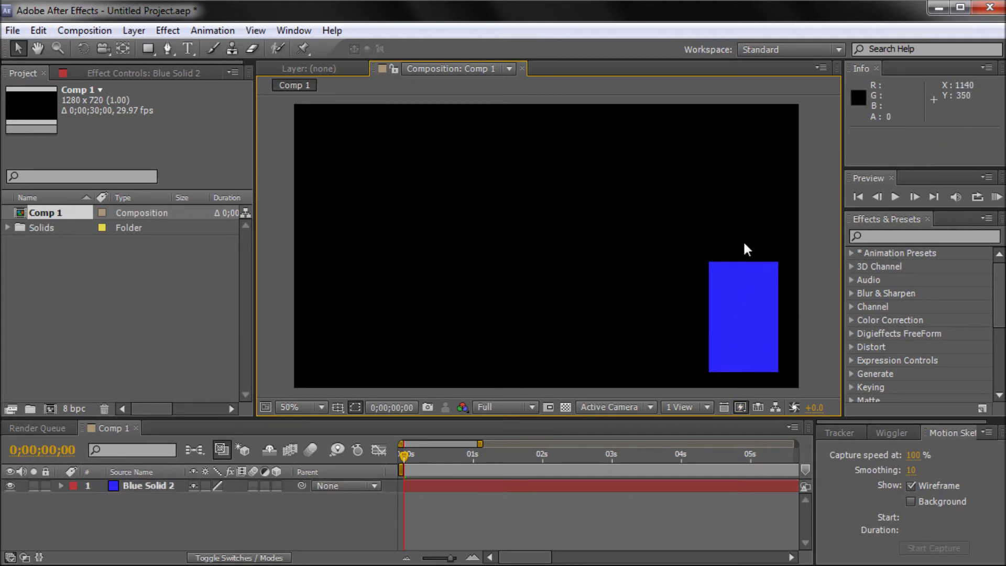
pyautogui.click(750, 286)
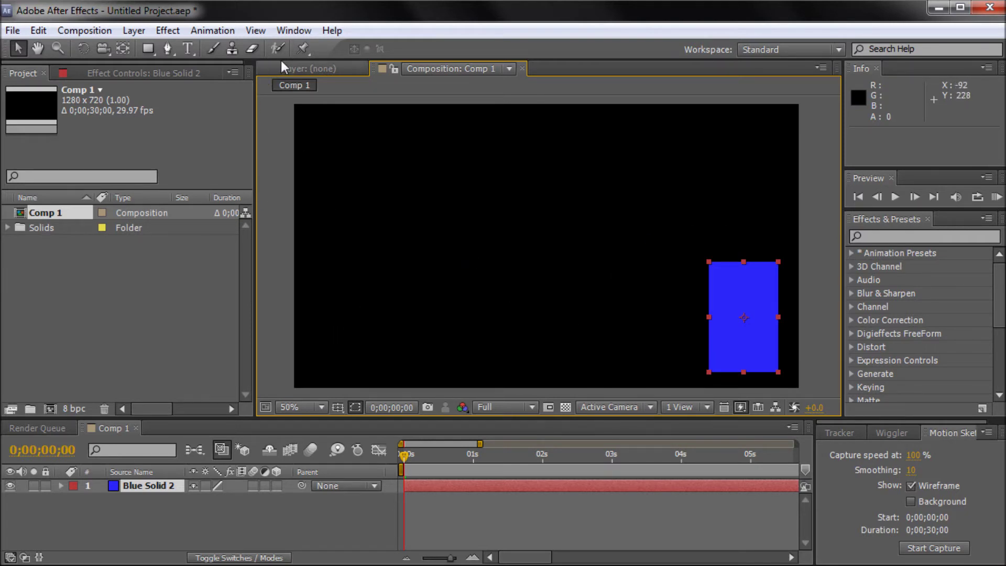
# Enlarge the Motion Sketch panel and lower Smoothing from 10 to 1, keeping capture speed 100%.
pyautogui.click(296, 30)
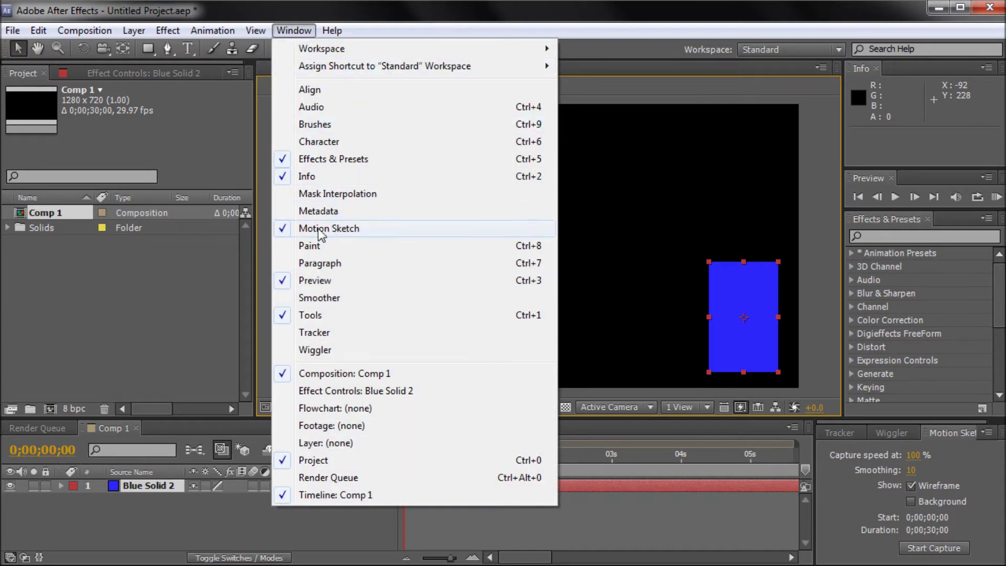
pyautogui.click(580, 154)
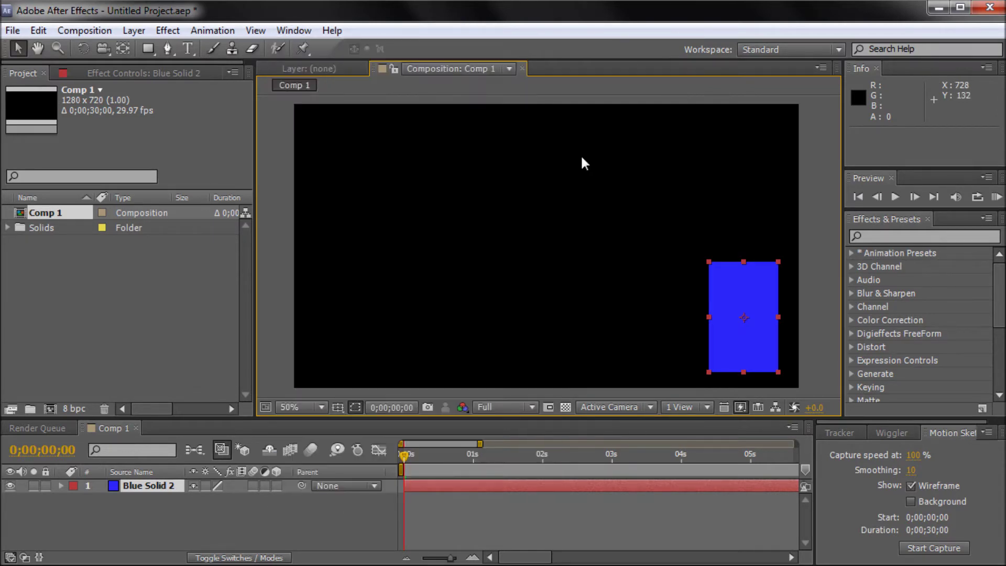
pyautogui.moveTo(915, 420); pyautogui.dragTo(917, 383)
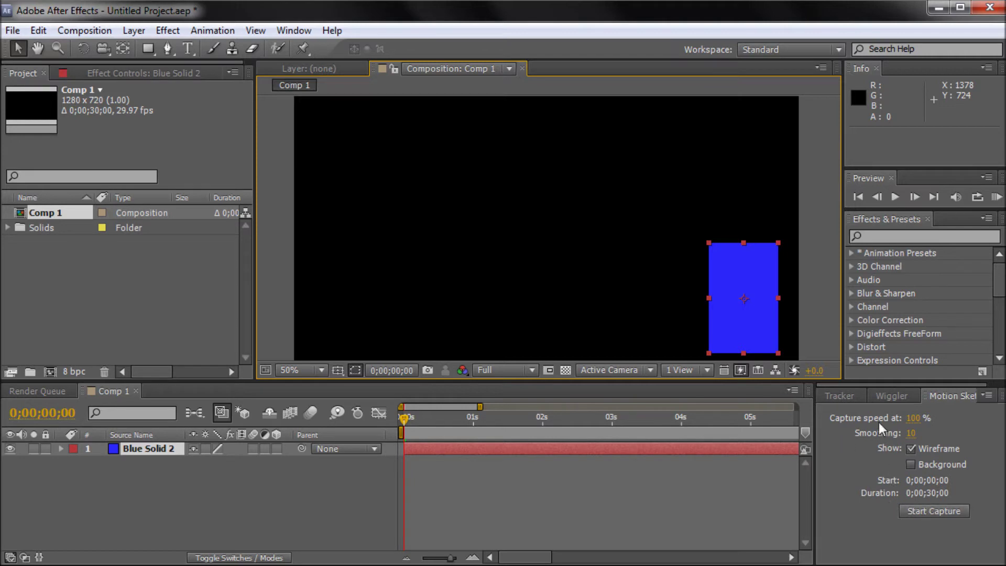
pyautogui.click(911, 433)
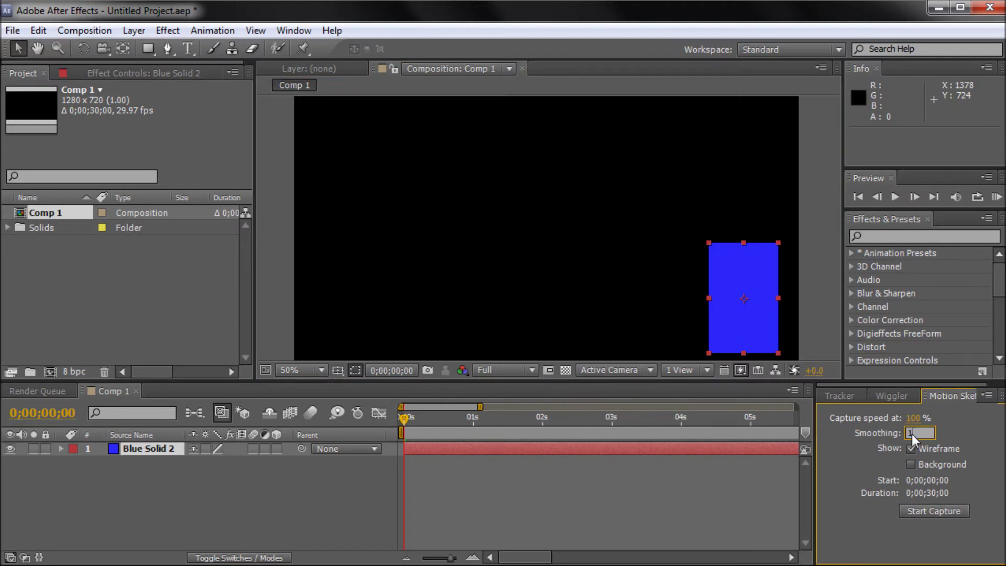
pyautogui.write('1')
pyautogui.press('Return')
pyautogui.moveTo(847, 385); pyautogui.dragTo(852, 413)
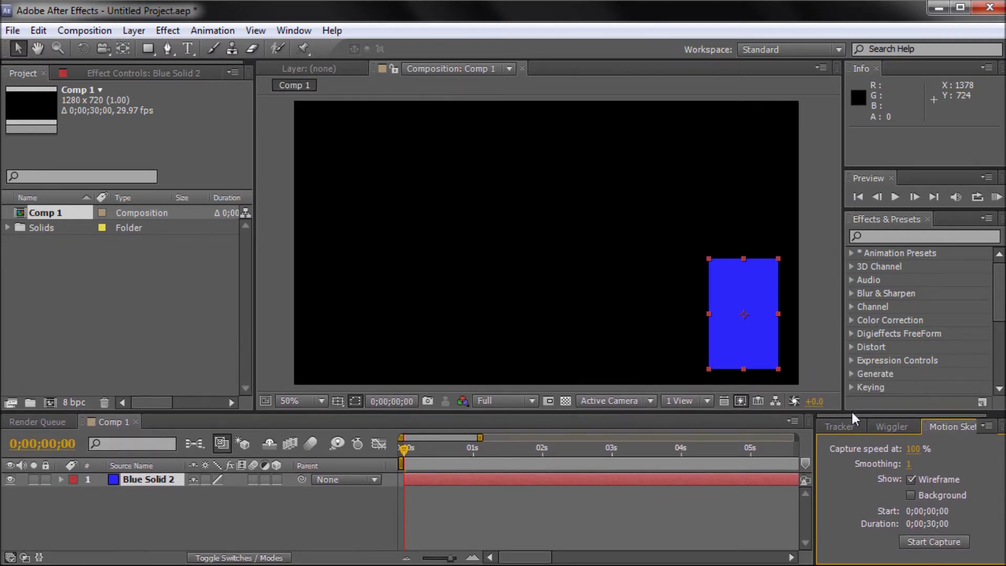
# Start a Motion Sketch capture and drag the solid in a wavy line leftward across the viewer.
pyautogui.click(929, 545)
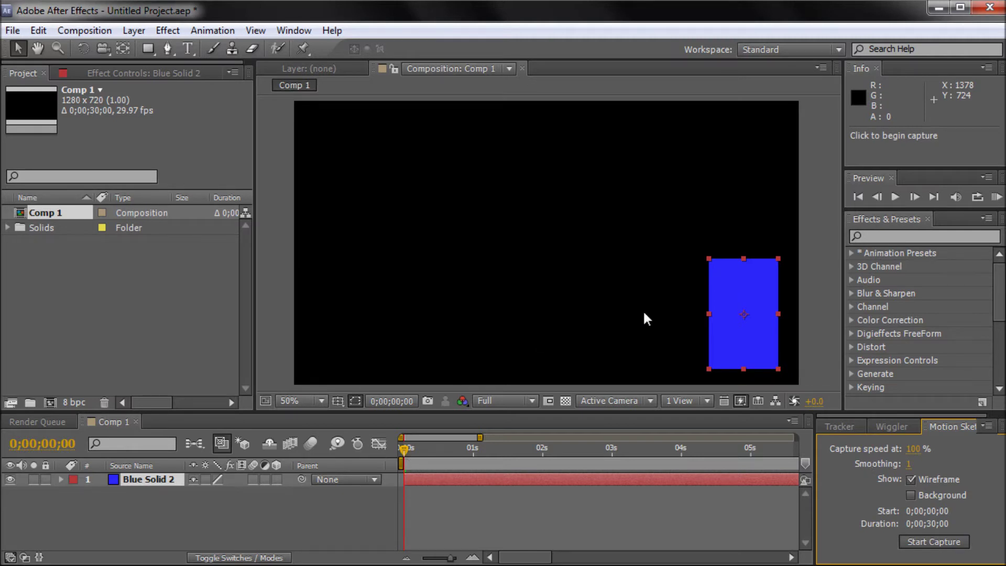
pyautogui.moveTo(734, 298)
pyautogui.mouseDown()
pyautogui.moveTo(716, 262)
pyautogui.moveTo(669, 238)
pyautogui.moveTo(597, 298)
pyautogui.moveTo(507, 218)
pyautogui.moveTo(464, 236)
pyautogui.moveTo(445, 275)
pyautogui.moveTo(404, 297)
pyautogui.moveTo(370, 293)
pyautogui.moveTo(313, 247)
pyautogui.mouseUp()
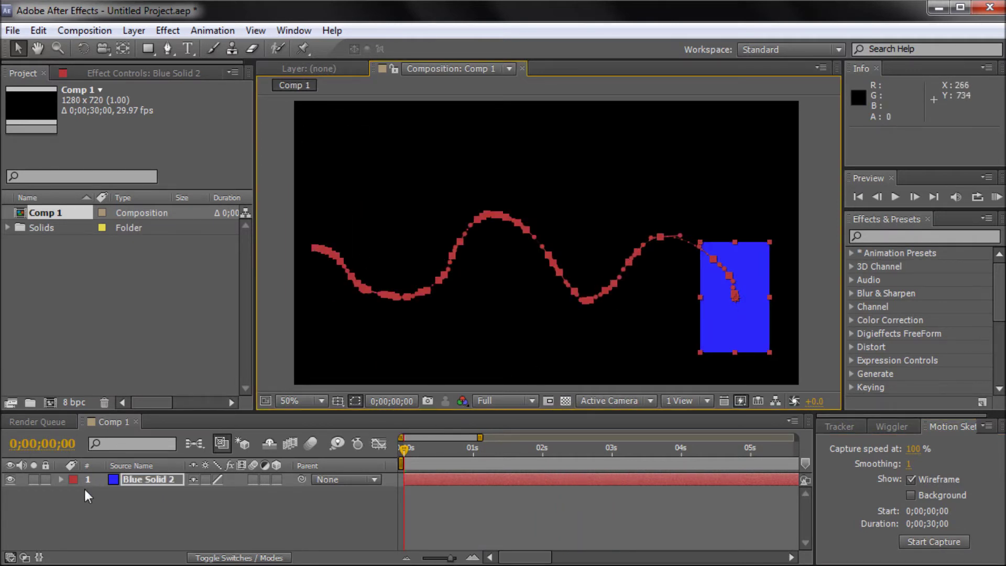
# Reveal the solid's Transform keyframes and select the layer to display its motion path.
pyautogui.click(61, 478)
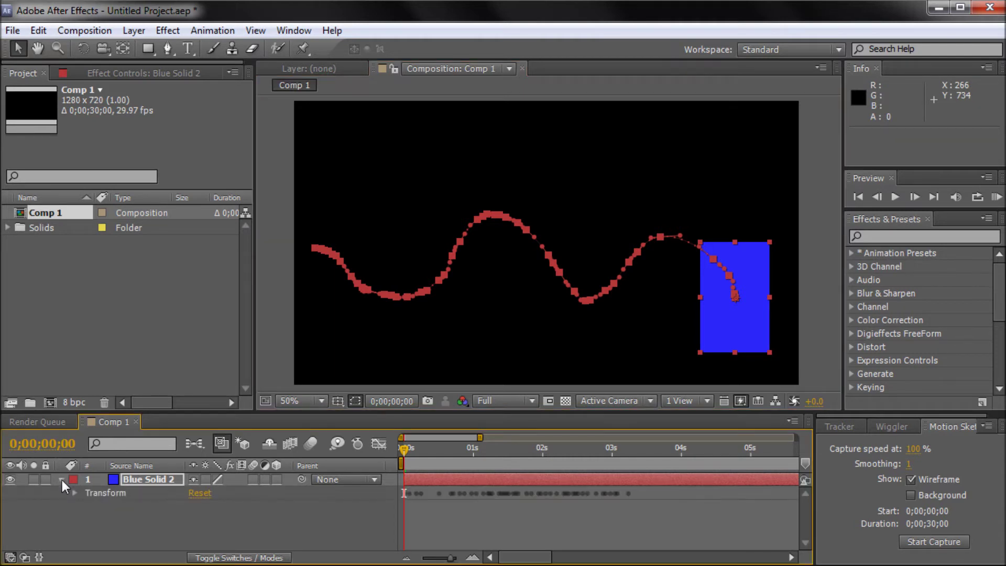
pyautogui.scroll(-1, 71, 491)
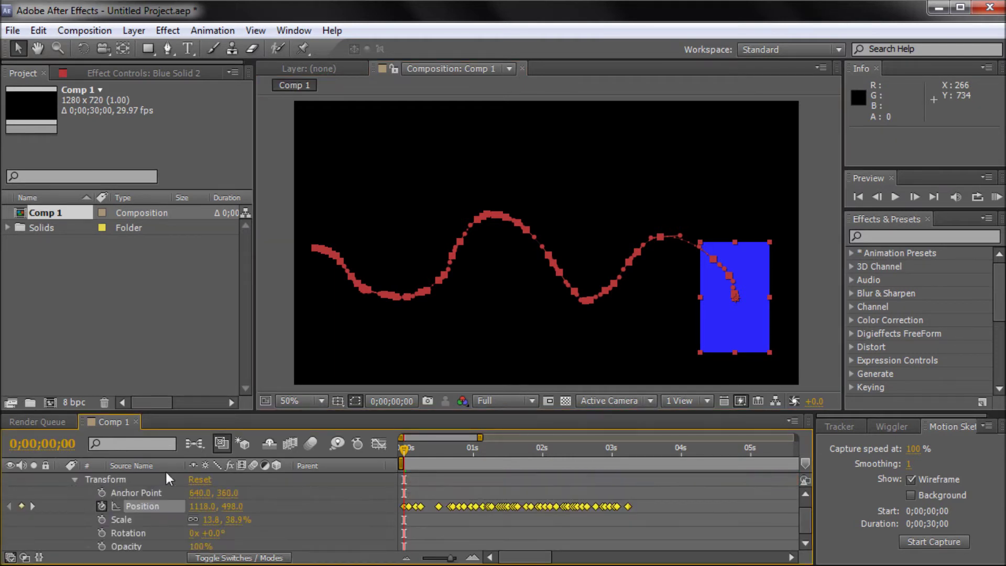
pyautogui.moveTo(678, 531); pyautogui.dragTo(399, 482)
pyautogui.click(710, 503)
pyautogui.moveTo(402, 448); pyautogui.dragTo(474, 482)
pyautogui.click(627, 311)
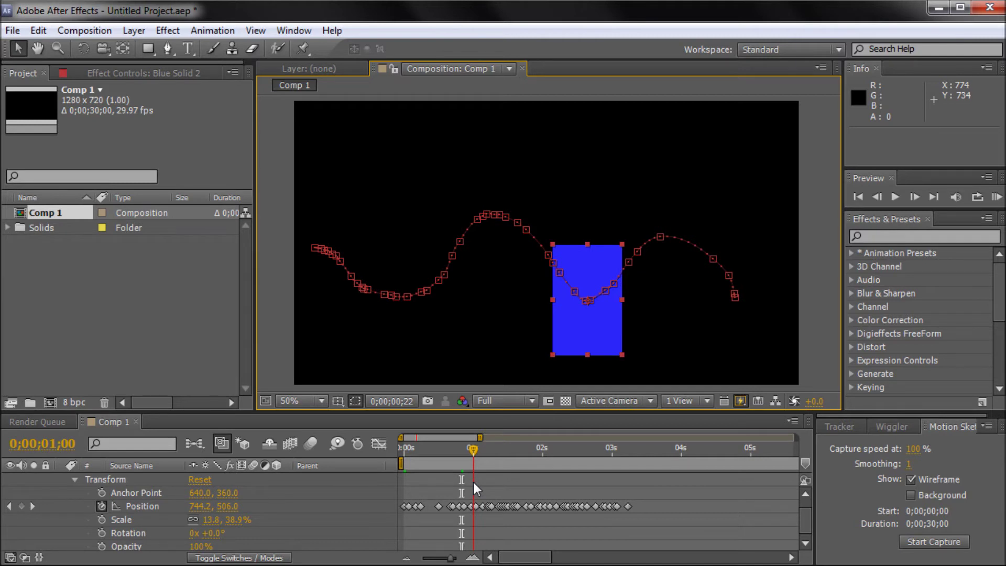
# At 0;00;01;07, raise the Position keyframe to 664, 178, spiking the path upward.
pyautogui.moveTo(473, 482); pyautogui.dragTo(489, 483)
pyautogui.click(515, 507)
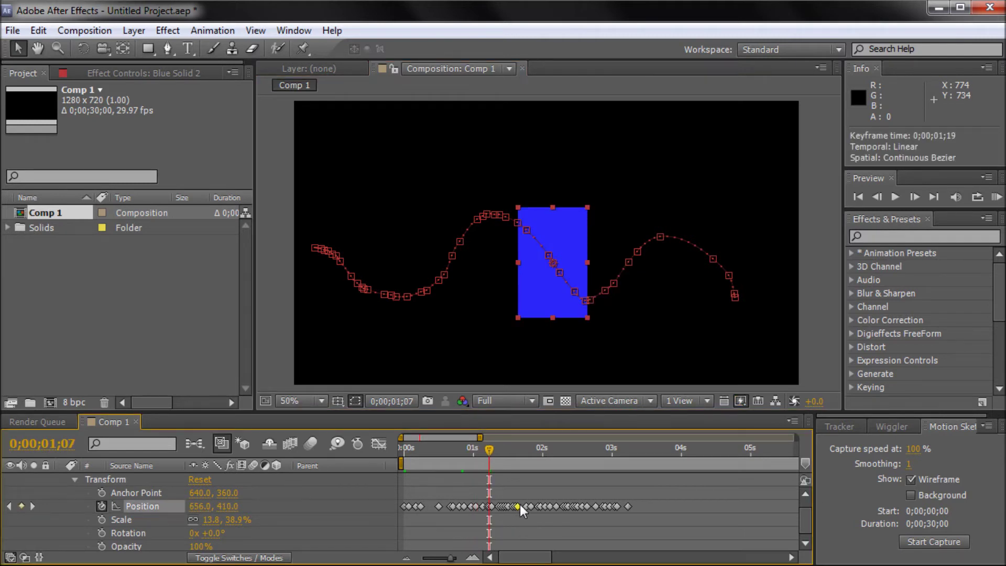
pyautogui.moveTo(536, 265); pyautogui.dragTo(539, 181)
pyautogui.moveTo(488, 449)
pyautogui.mouseDown()
pyautogui.moveTo(467, 452)
pyautogui.moveTo(501, 452)
pyautogui.moveTo(473, 458)
pyautogui.moveTo(502, 467)
pyautogui.mouseUp()
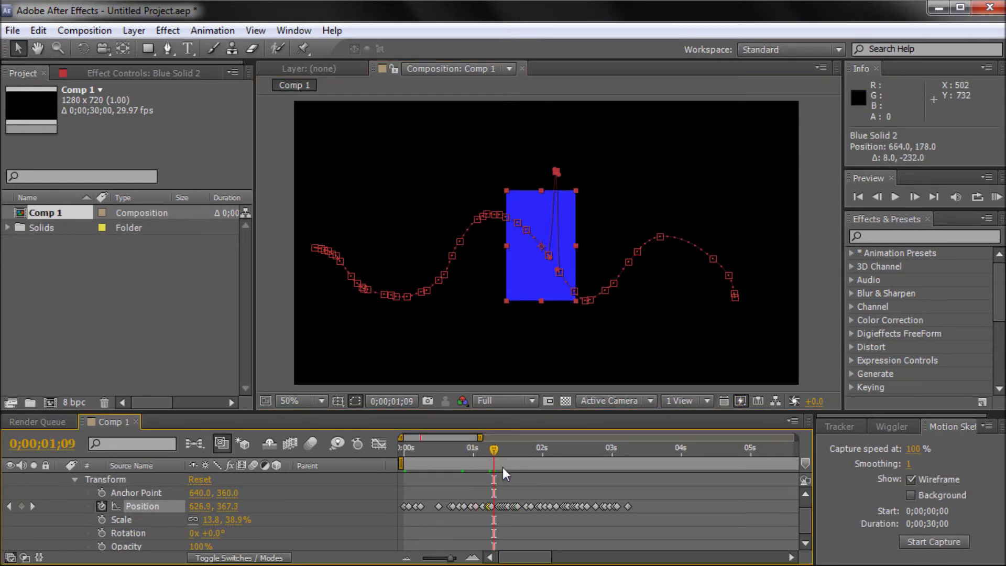
pyautogui.click(649, 513)
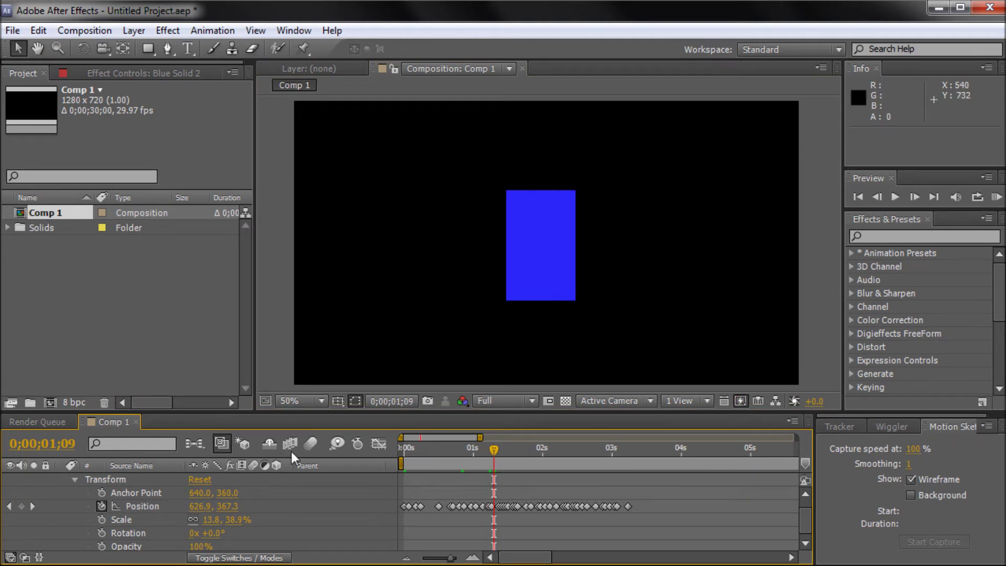
# Delete all of Blue Solid 2's Position keyframes.
pyautogui.click(74, 480)
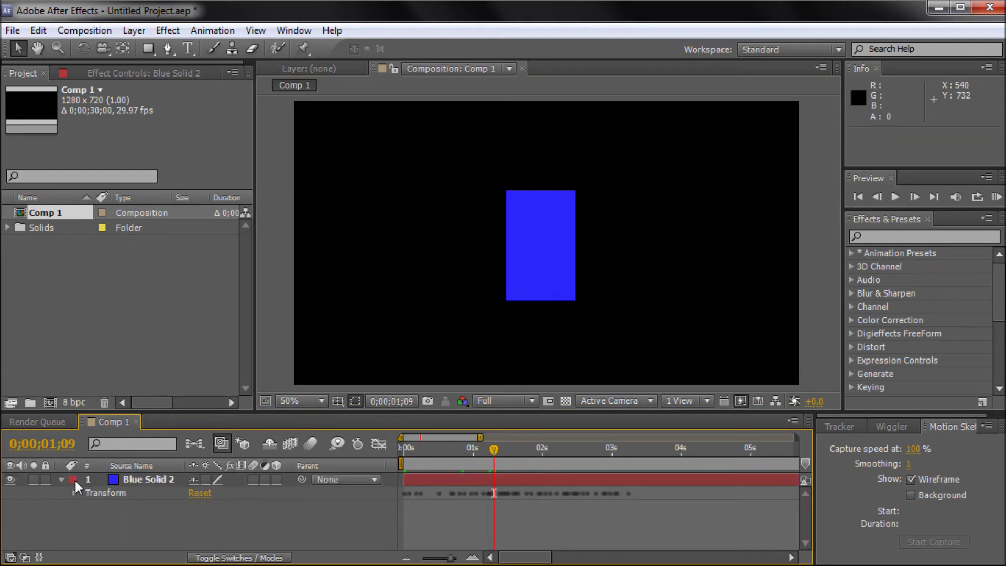
pyautogui.click(173, 479)
pyautogui.click(116, 493)
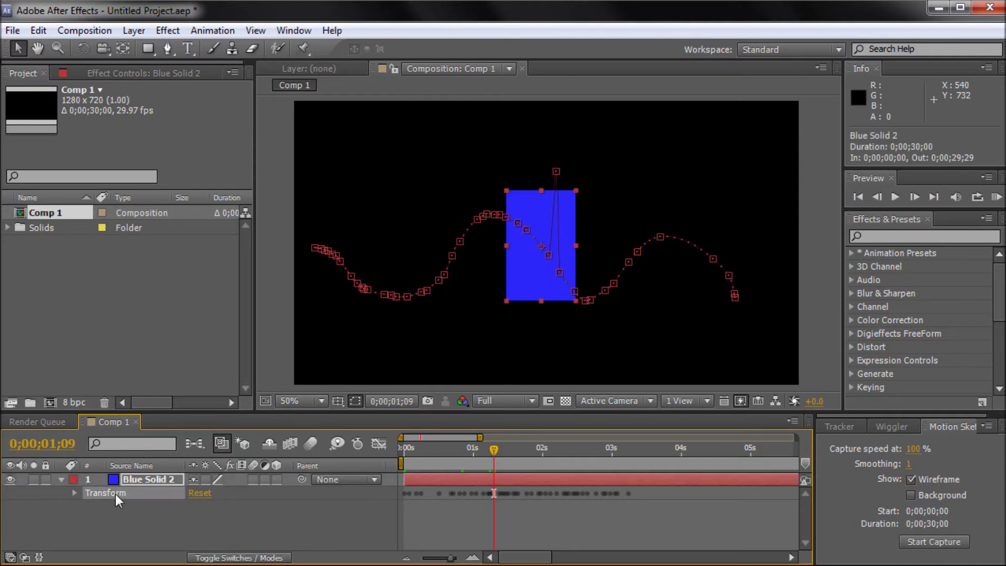
pyautogui.click(74, 493)
pyautogui.moveTo(659, 524); pyautogui.dragTo(376, 476)
pyautogui.press('Delete')
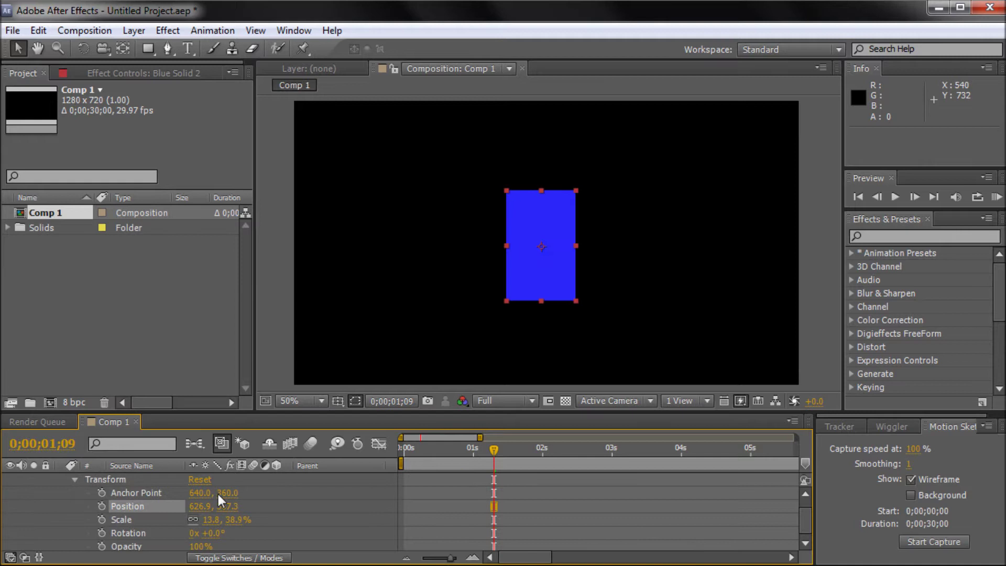
# Move the static blue solid to the comp's lower right and return to time 0.
pyautogui.click(75, 480)
pyautogui.moveTo(559, 283); pyautogui.dragTo(754, 351)
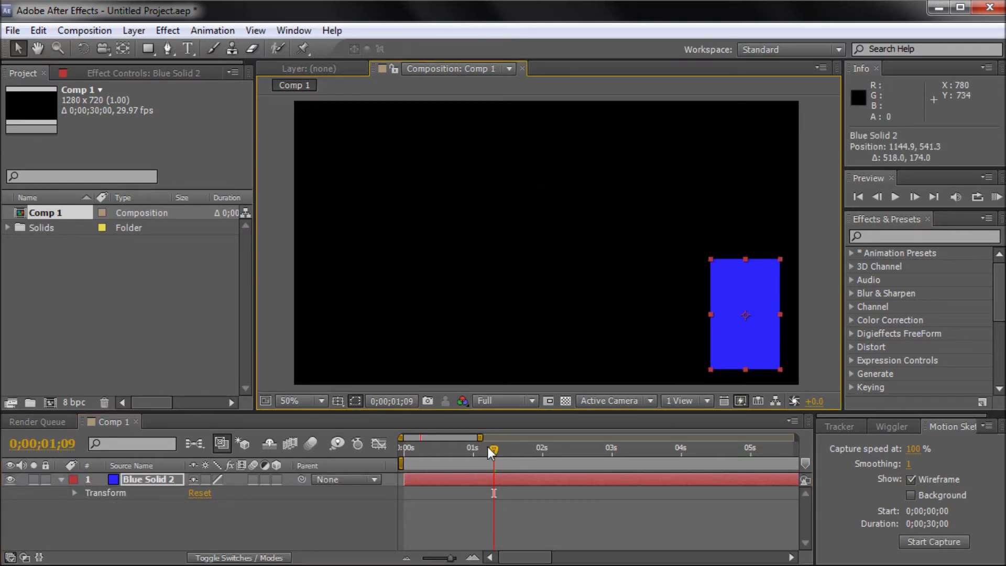
pyautogui.moveTo(487, 446); pyautogui.dragTo(392, 442)
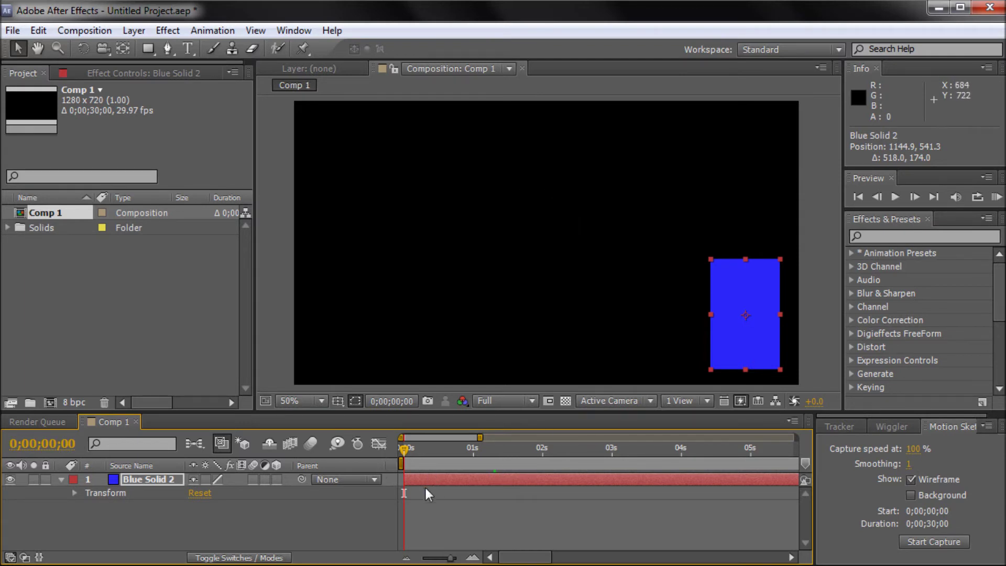
pyautogui.click(909, 466)
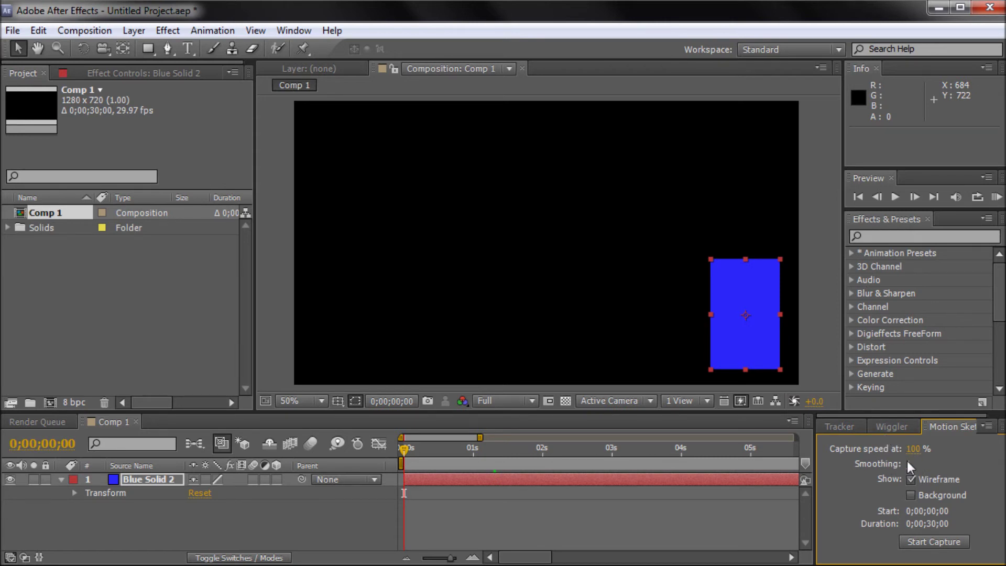
pyautogui.click(908, 464)
# Set Smoothing to 10, then capture a new wavy leftward path for the solid in two strokes.
pyautogui.write('10')
pyautogui.press('Return')
pyautogui.click(935, 541)
pyautogui.moveTo(739, 303)
pyautogui.mouseDown()
pyautogui.moveTo(682, 232)
pyautogui.moveTo(662, 224)
pyautogui.moveTo(618, 225)
pyautogui.moveTo(568, 296)
pyautogui.moveTo(544, 294)
pyautogui.mouseUp()
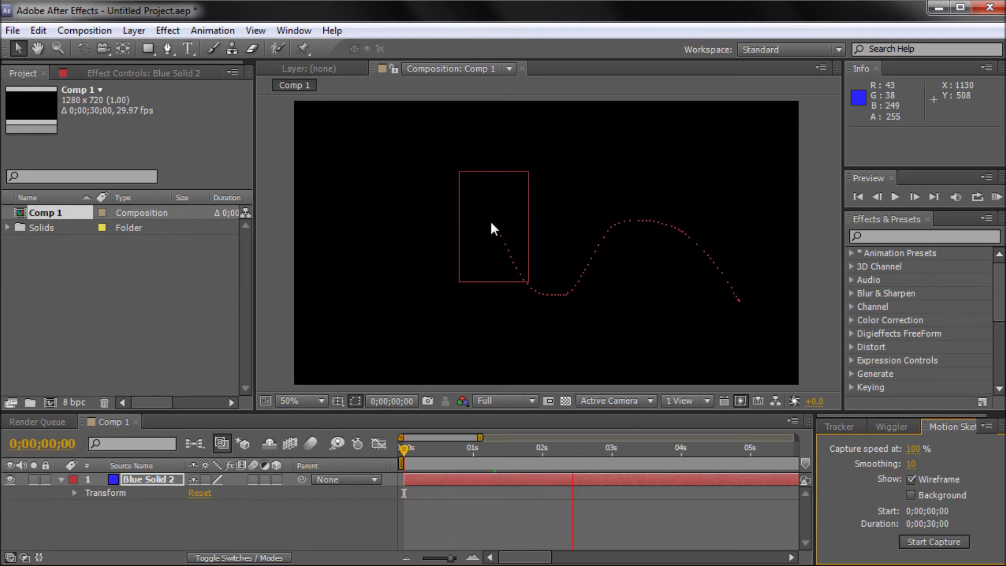
pyautogui.moveTo(490, 223)
pyautogui.mouseDown()
pyautogui.moveTo(451, 204)
pyautogui.moveTo(425, 209)
pyautogui.moveTo(385, 282)
pyautogui.moveTo(363, 288)
pyautogui.moveTo(318, 221)
pyautogui.mouseUp()
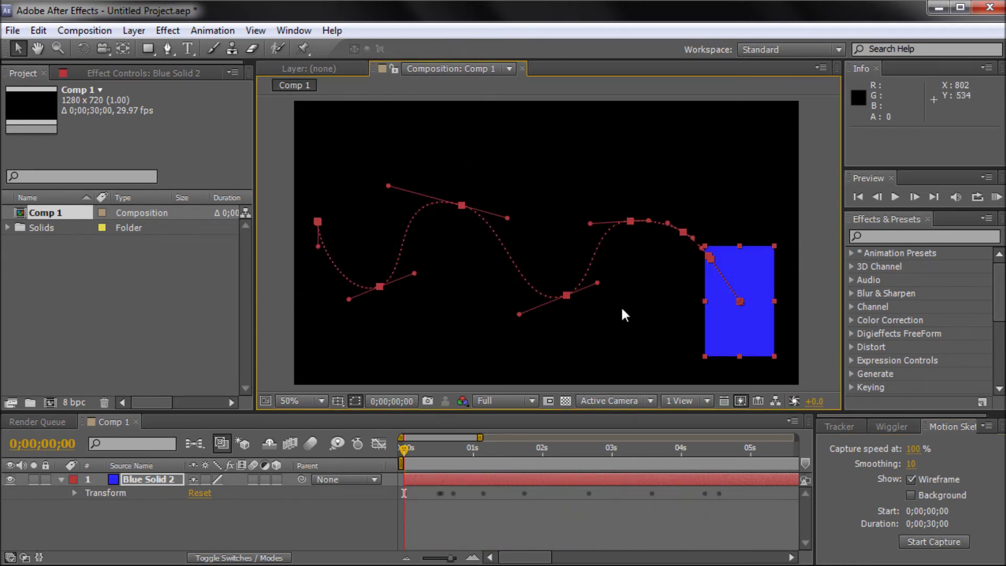
# Expand Transform, select the sketched Position keyframes, and scrub to watch the solid follow the path.
pyautogui.click(74, 492)
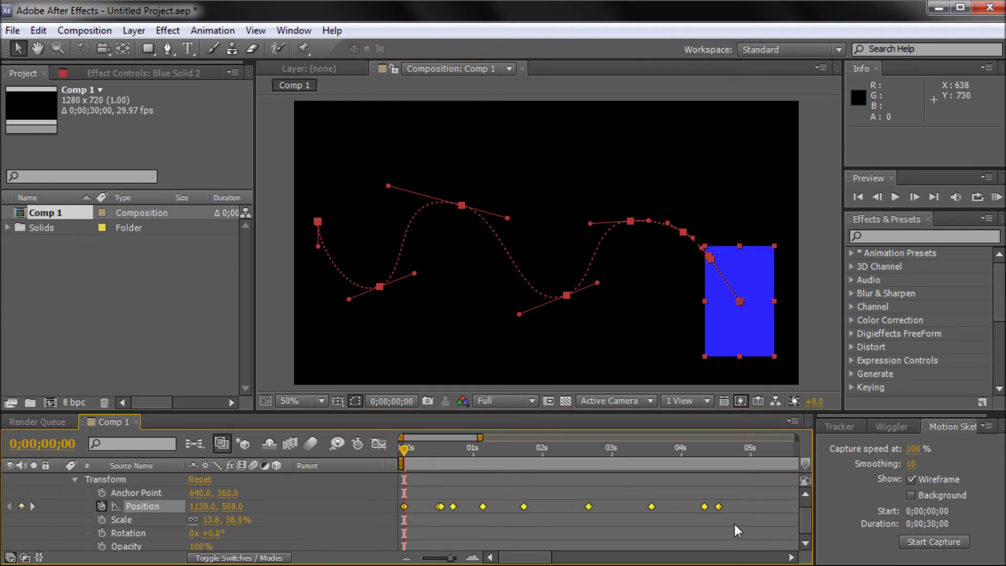
pyautogui.moveTo(738, 527); pyautogui.dragTo(397, 487)
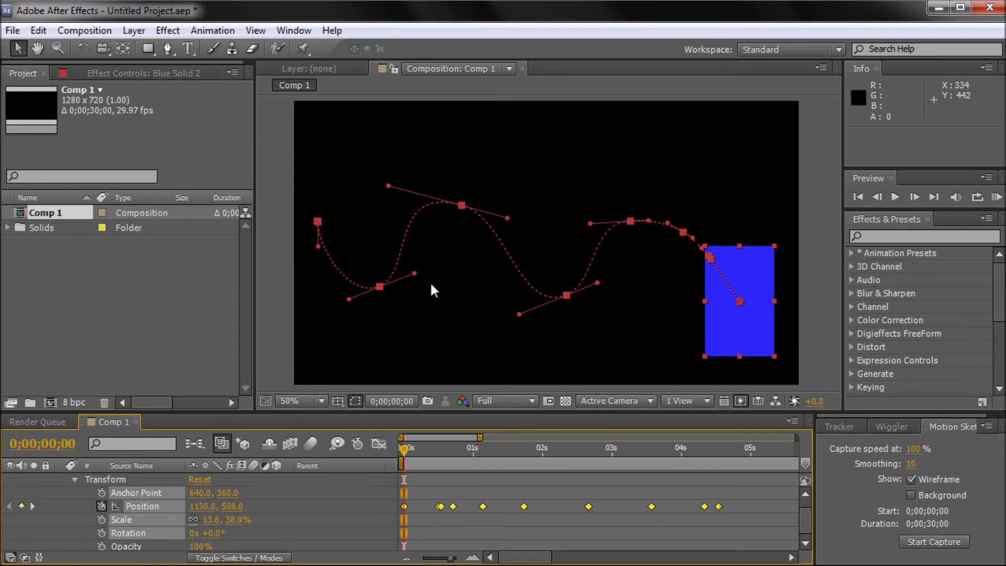
pyautogui.moveTo(405, 449); pyautogui.dragTo(403, 476)
pyautogui.click(566, 492)
pyautogui.click(800, 301)
pyautogui.click(756, 306)
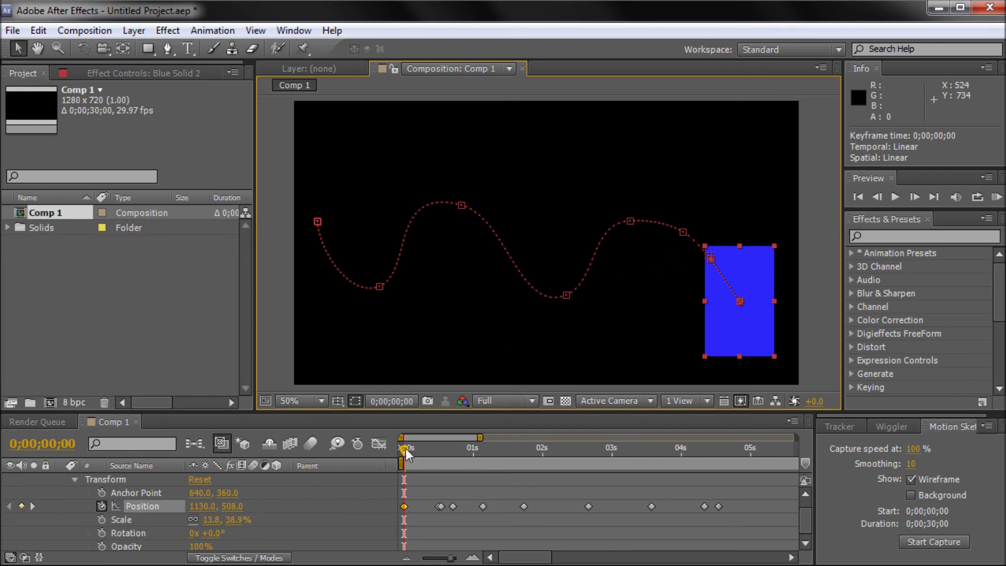
pyautogui.moveTo(405, 448); pyautogui.dragTo(450, 450)
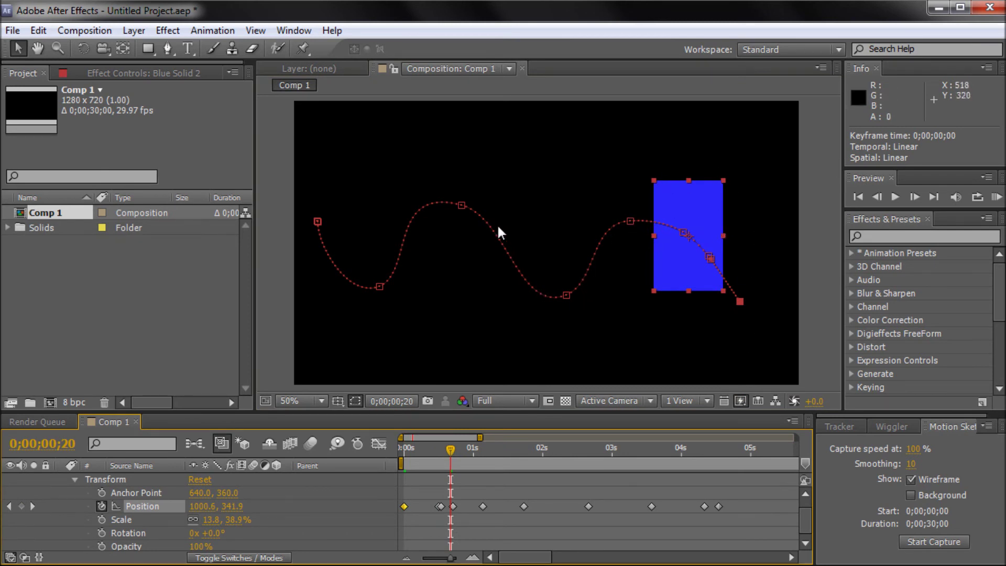
pyautogui.moveTo(450, 448); pyautogui.dragTo(403, 445)
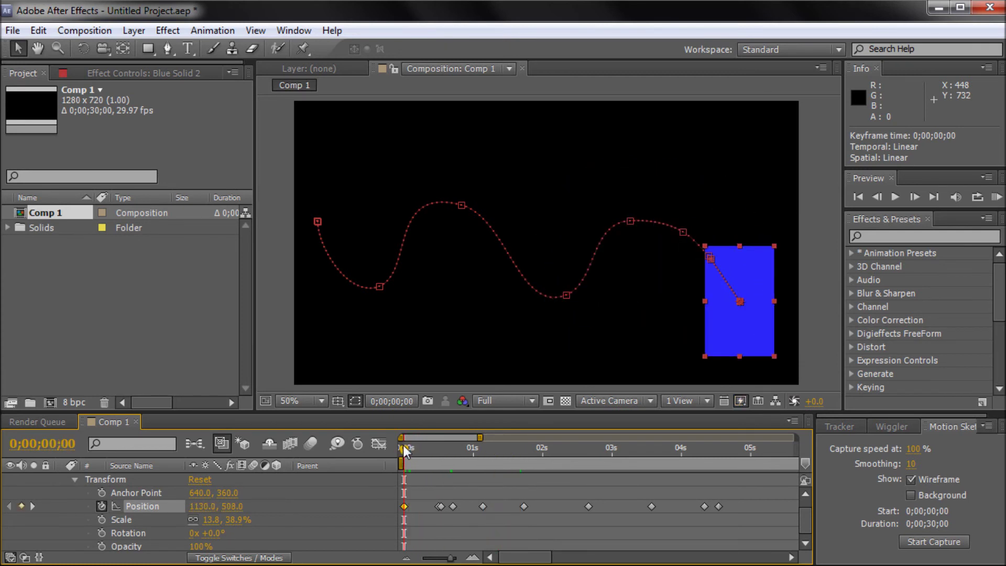
# Set Blue Solid 2's Auto-Orientation to Orient Along Path.
pyautogui.click(74, 479)
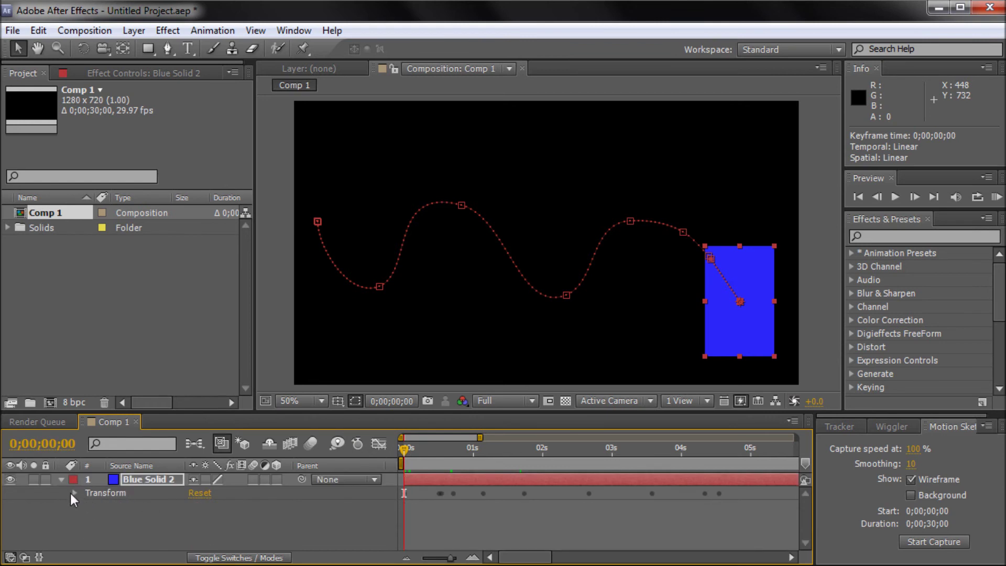
pyautogui.click(154, 479)
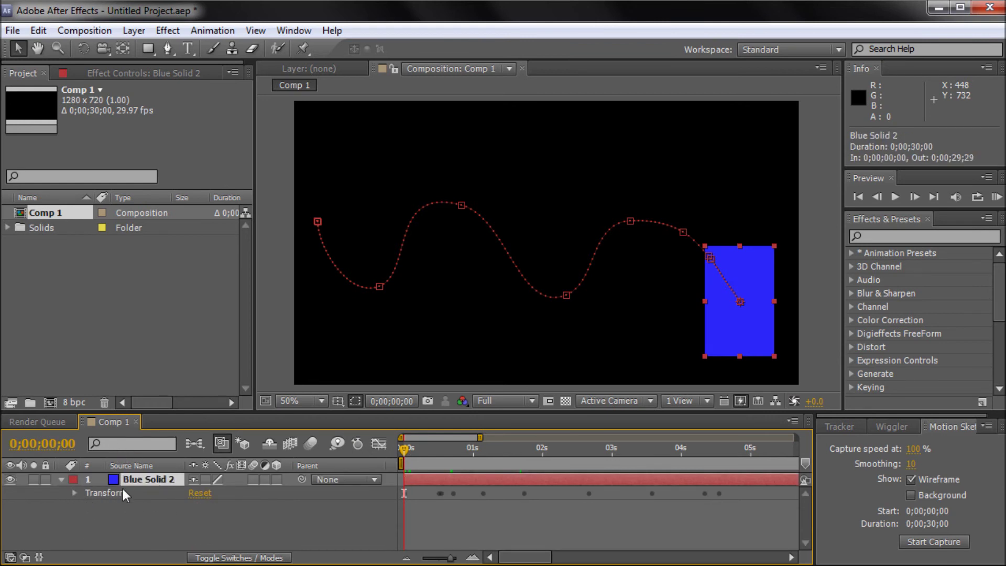
pyautogui.click(133, 31)
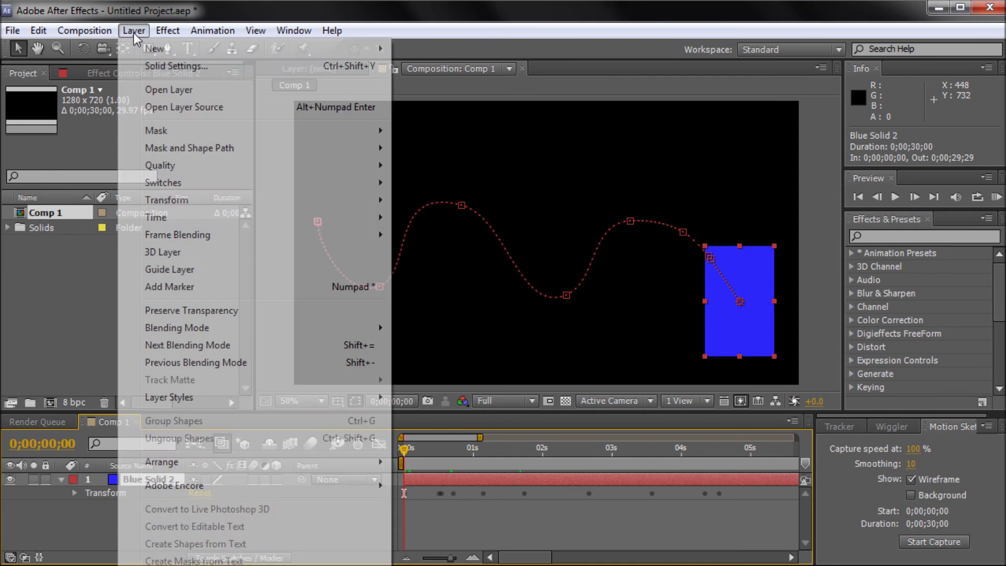
pyautogui.moveTo(352, 201)
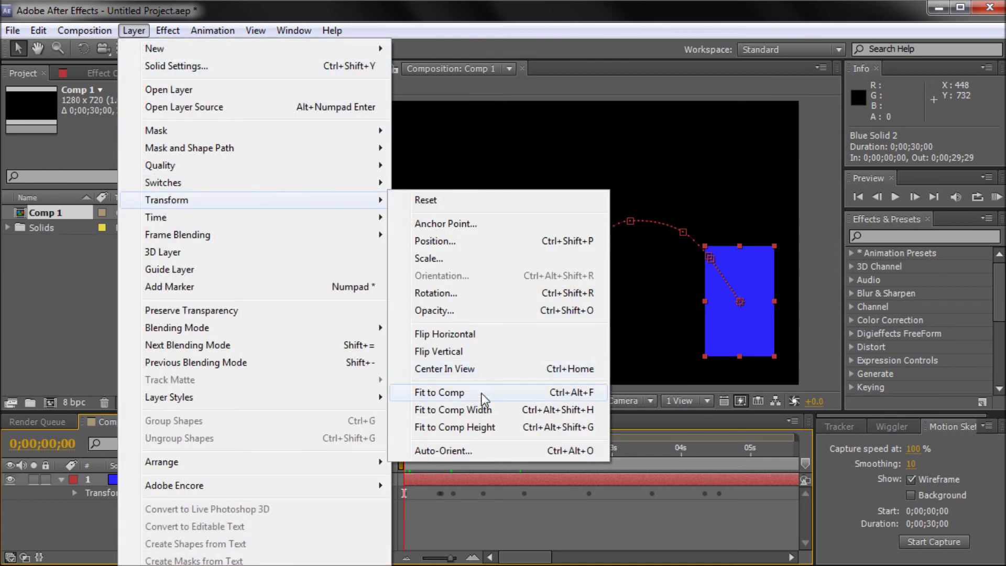
pyautogui.click(460, 446)
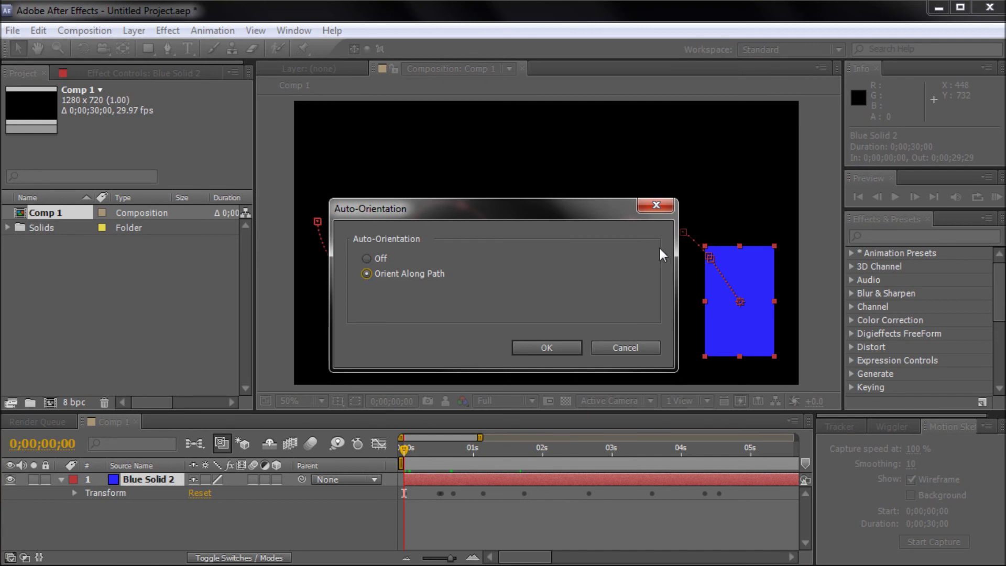
pyautogui.click(549, 348)
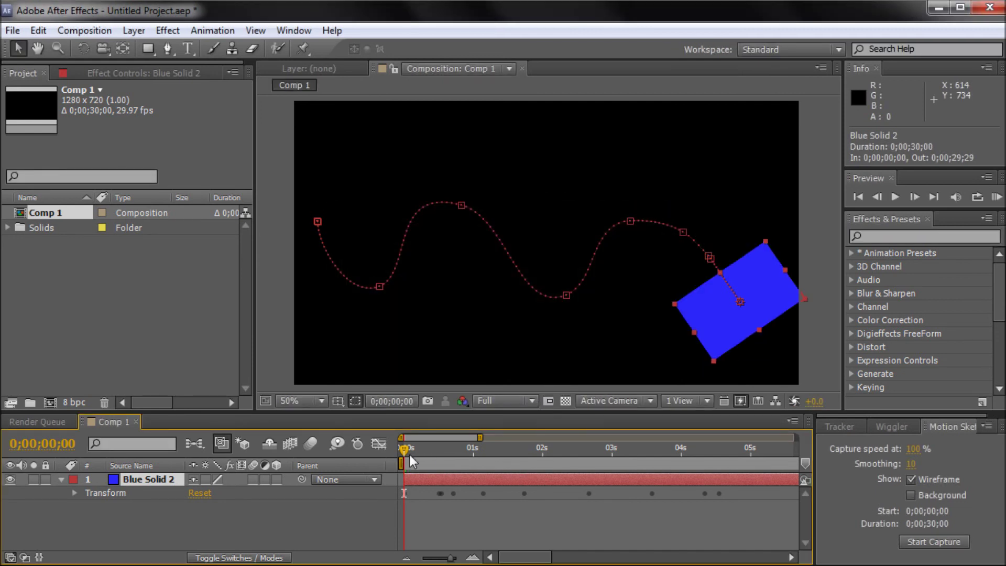
# With the Rotation tool, turn the solid -89.9° so it lies lengthwise along its path.
pyautogui.moveTo(414, 448); pyautogui.dragTo(397, 476)
pyautogui.click(84, 49)
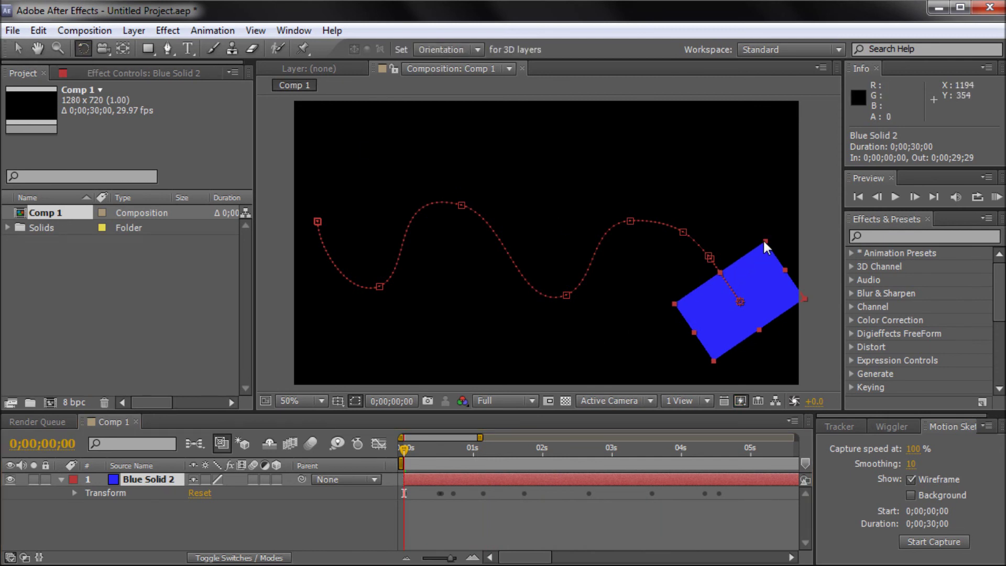
pyautogui.moveTo(764, 242); pyautogui.dragTo(671, 271)
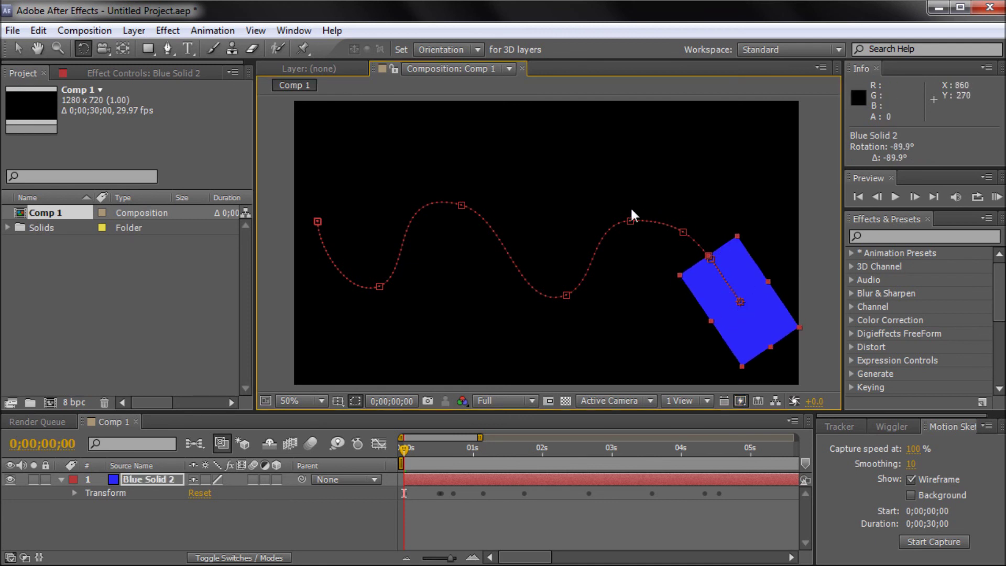
pyautogui.click(18, 48)
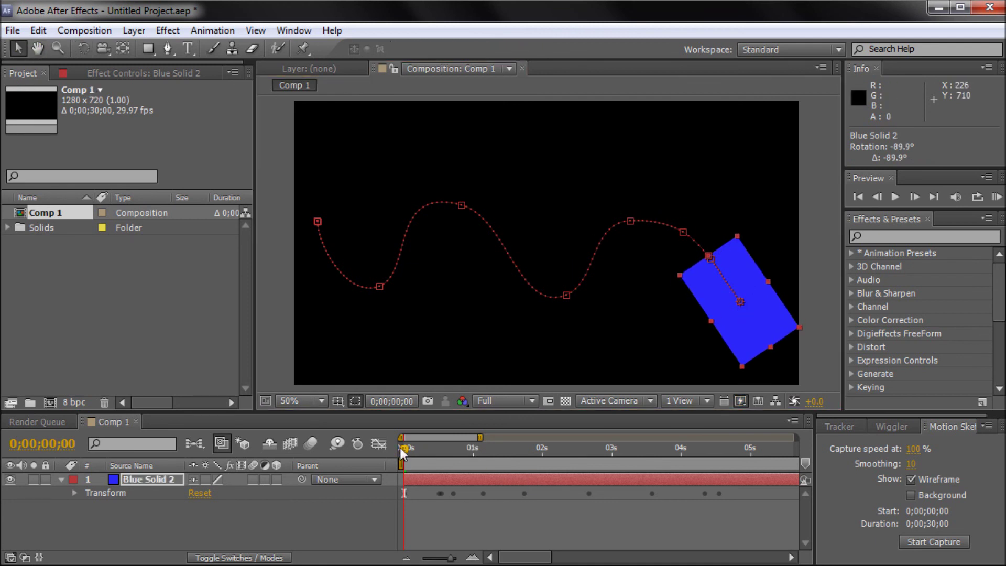
pyautogui.moveTo(400, 447); pyautogui.dragTo(382, 460)
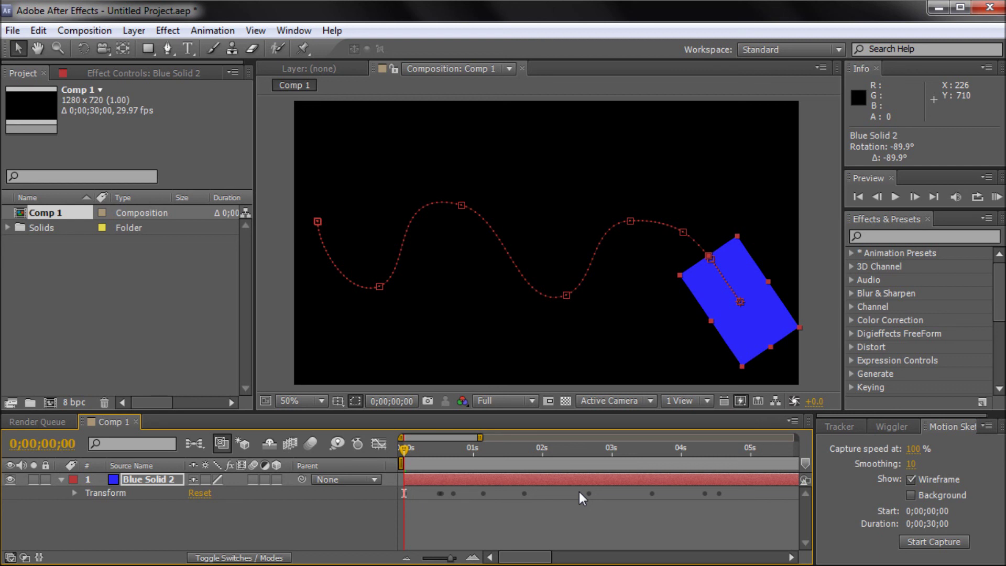
pyautogui.click(545, 412)
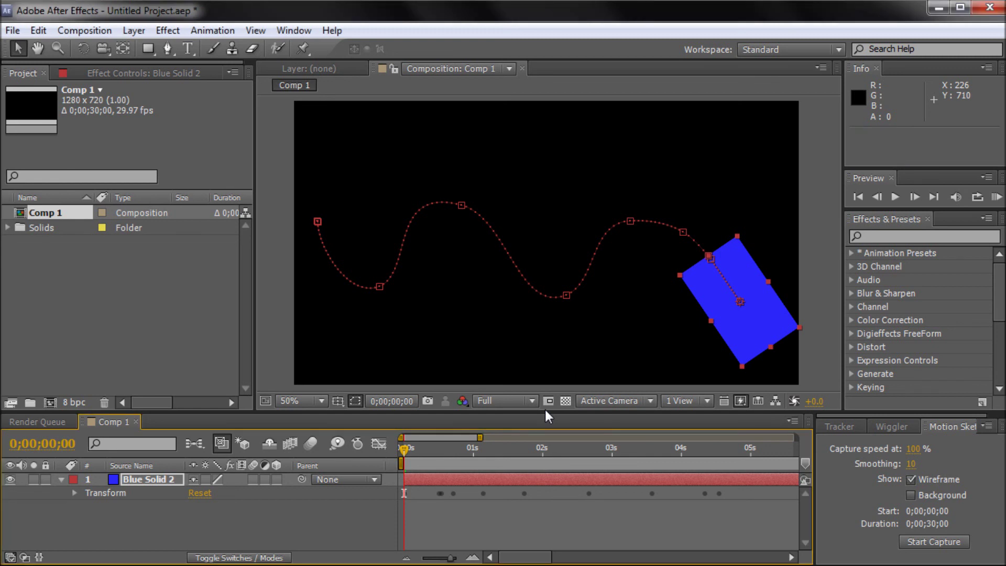